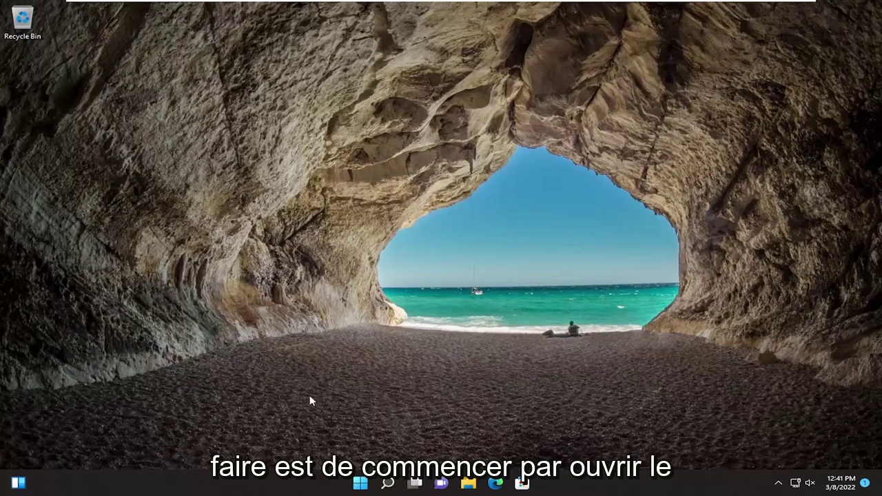
# Find and open the Services app from the Start search.
pyautogui.click(387, 483)
pyautogui.write('settingsrvices')
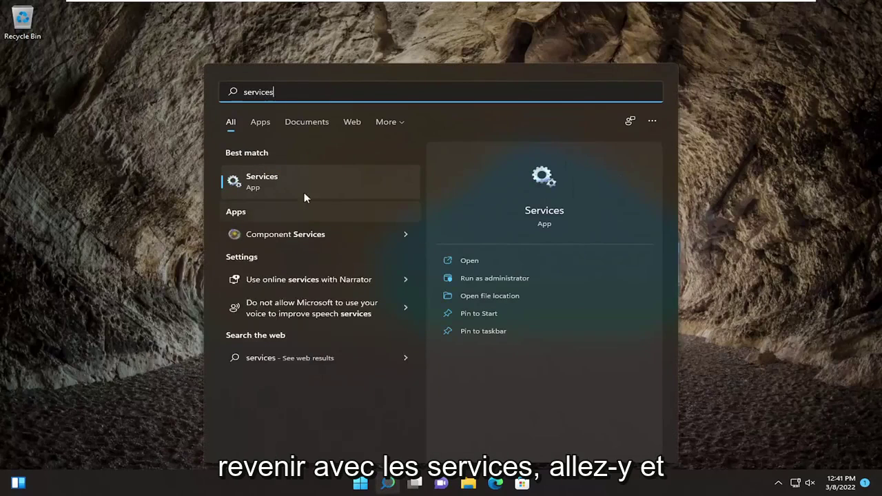
pyautogui.click(273, 178)
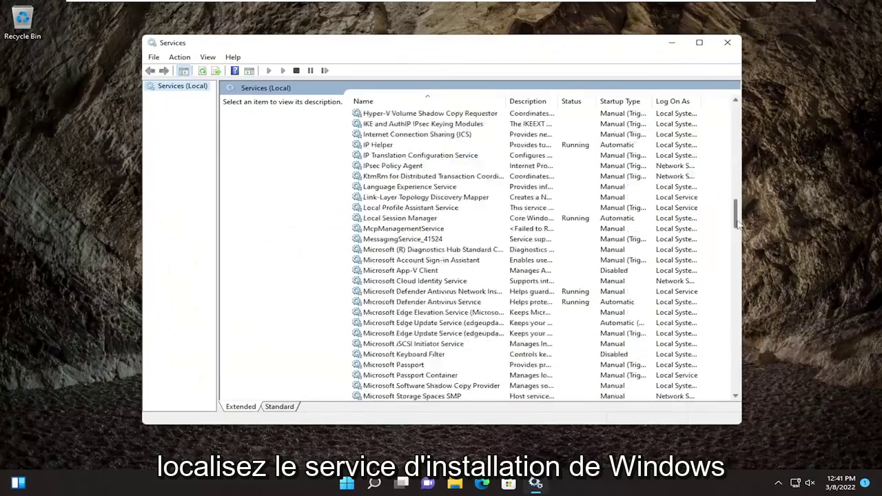
pyautogui.moveTo(736, 123); pyautogui.dragTo(736, 372)
pyautogui.scroll(2, 424, 276)
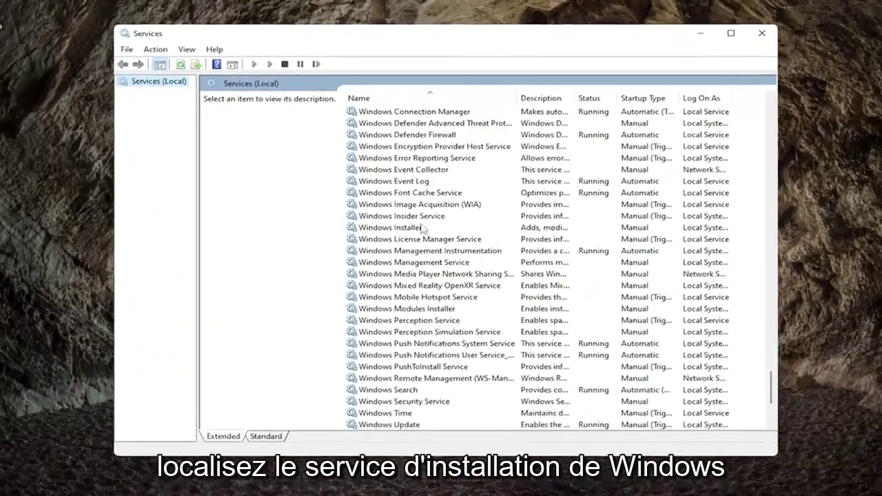
# Start the Windows Installer service, confirm, and close Services.
pyautogui.doubleClick(405, 235)
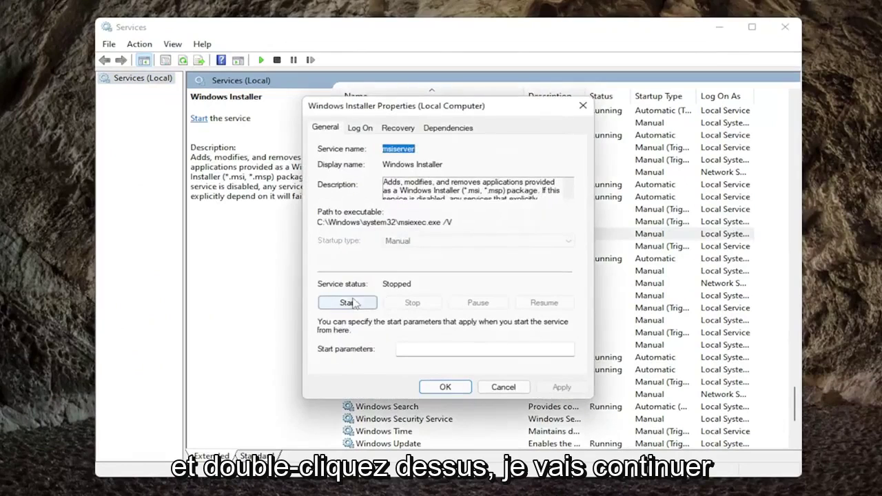
pyautogui.click(347, 304)
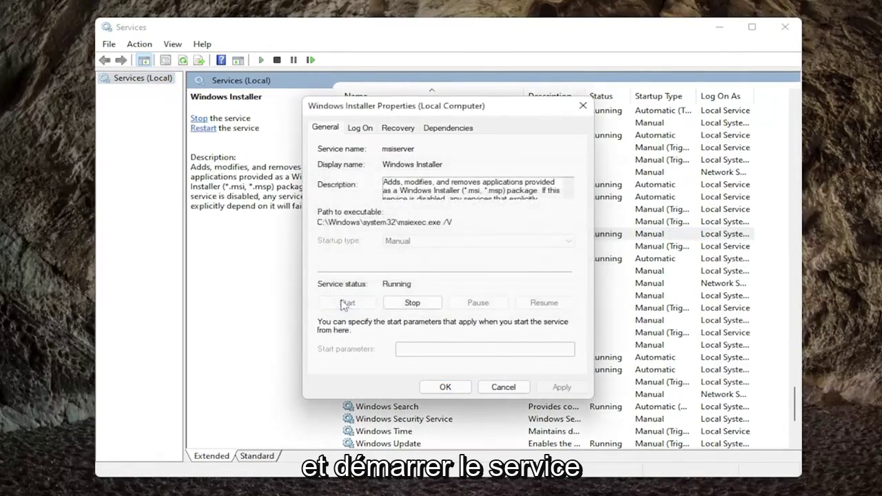
pyautogui.click(447, 387)
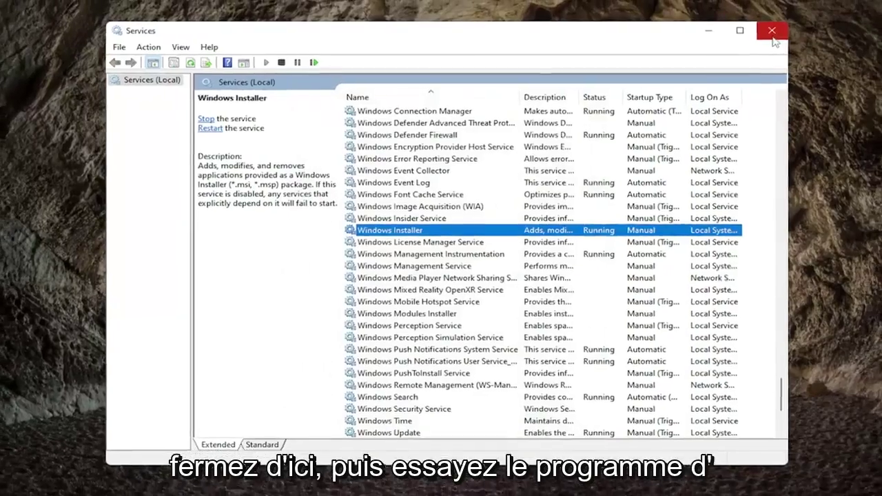
pyautogui.click(785, 27)
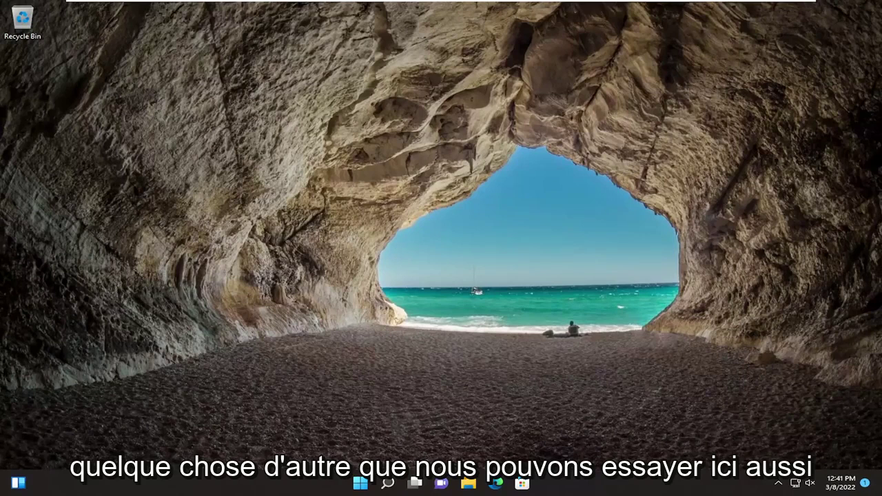
# Launch Command Prompt as administrator and enter the 'sfc /scannow' command.
pyautogui.click(388, 484)
pyautogui.write('cmd')
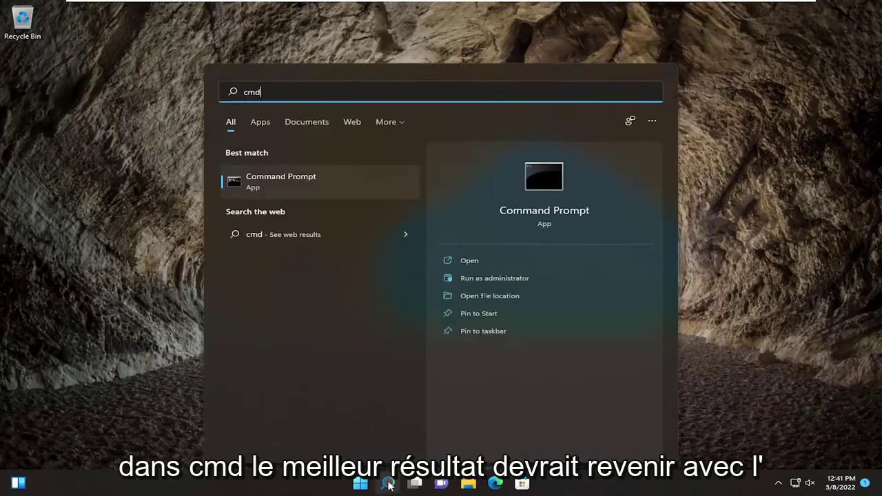
pyautogui.rightClick(286, 177)
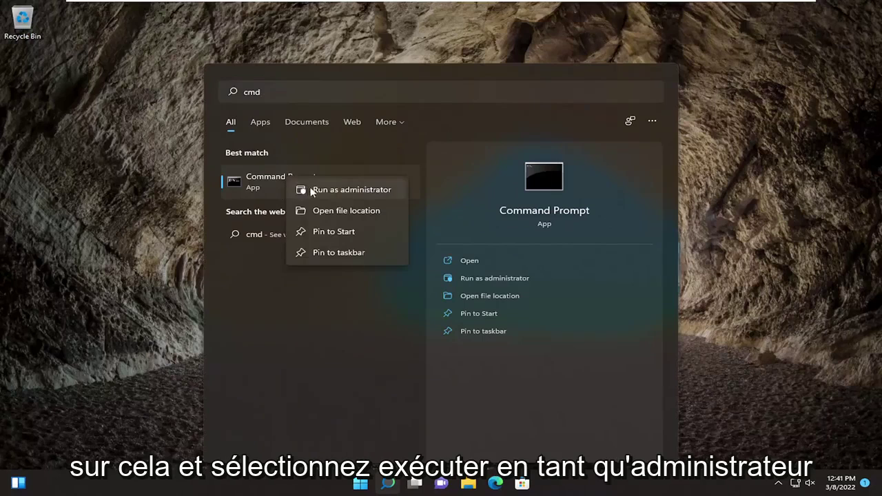
pyautogui.click(358, 190)
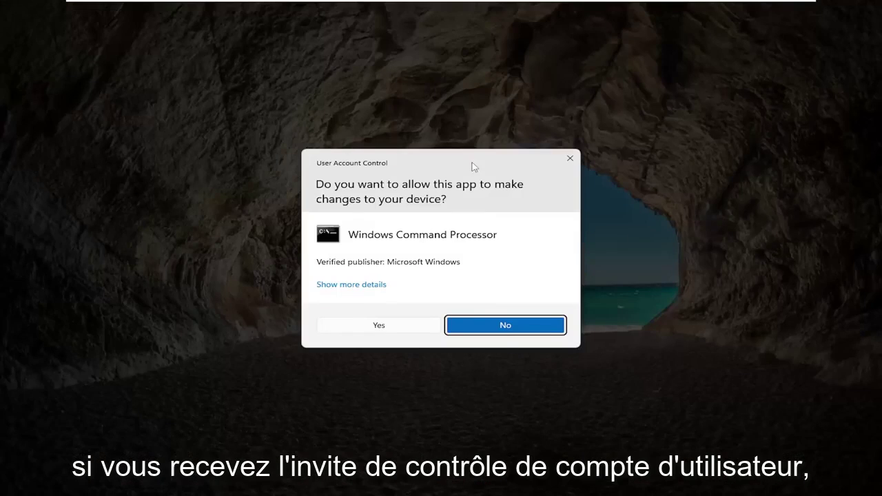
pyautogui.click(388, 327)
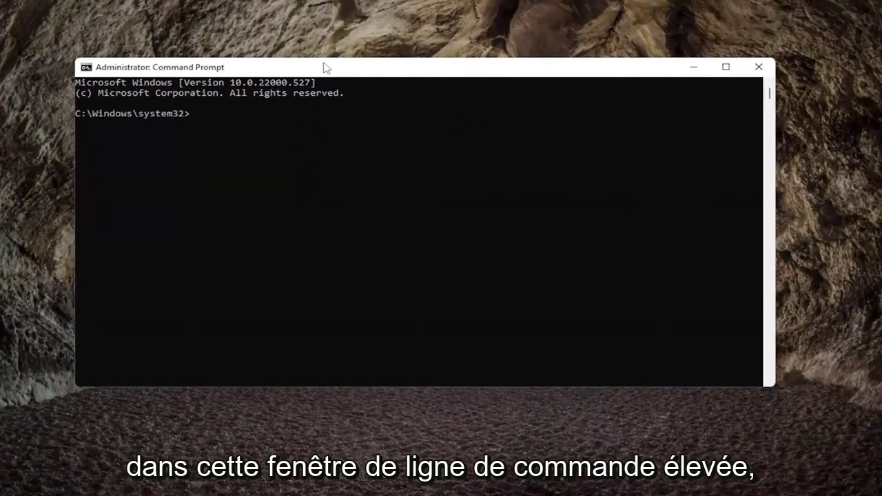
pyautogui.write('sfc')
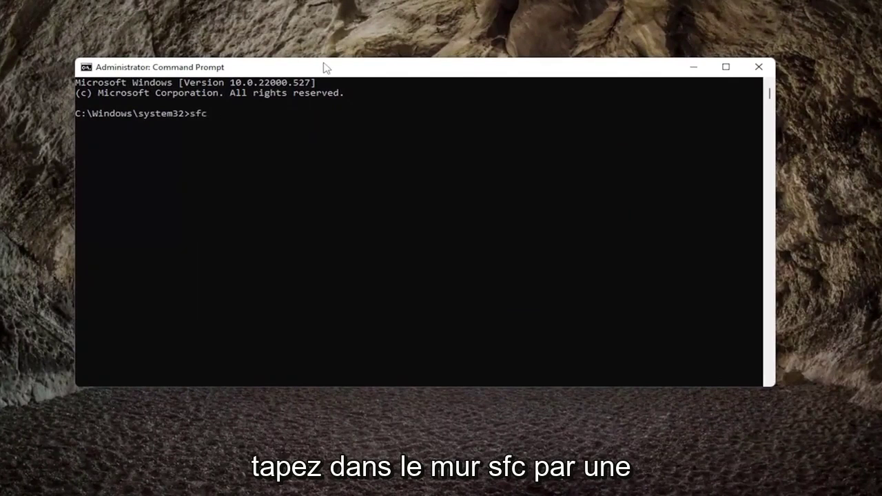
pyautogui.write(' /scannow')
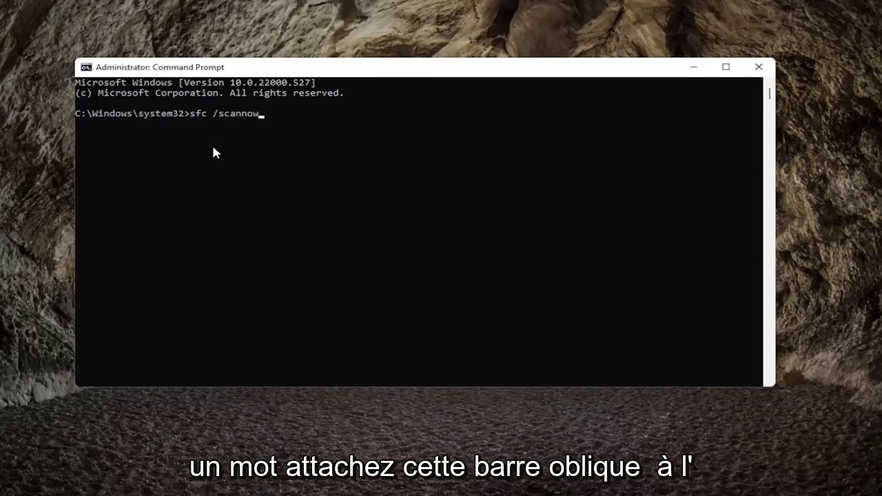
# Run sfc /scannow and wait until it reports no integrity violations.
pyautogui.press('Return')
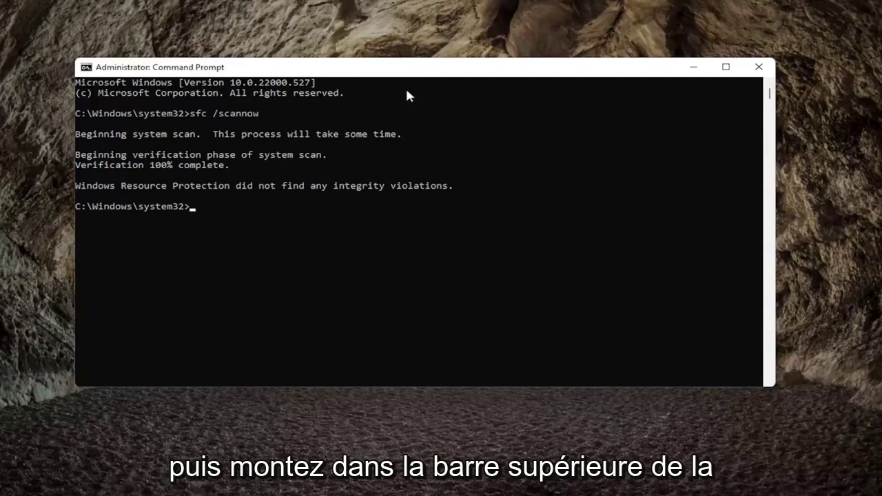
# Paste and run 'Dism /Online /Cleanup-Image /RestoreHealth' until it completes successfully.
pyautogui.rightClick(360, 69)
pyautogui.moveTo(410, 164)
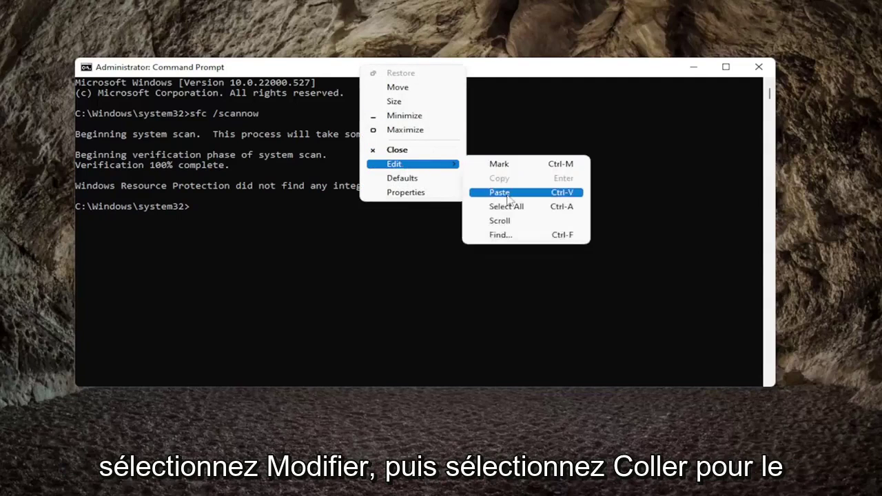
pyautogui.click(510, 193)
pyautogui.press('Return')
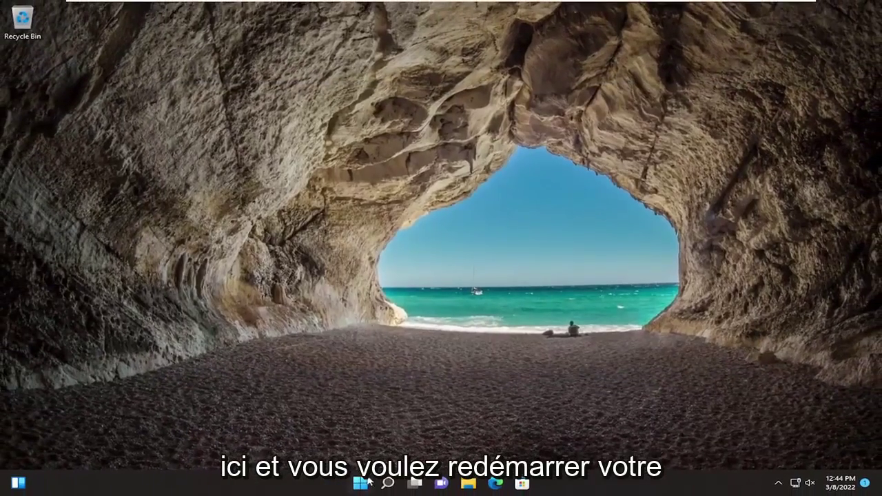
# Bring up the Start menu's power options to restart the computer.
pyautogui.rightClick(360, 482)
pyautogui.moveTo(350, 440)
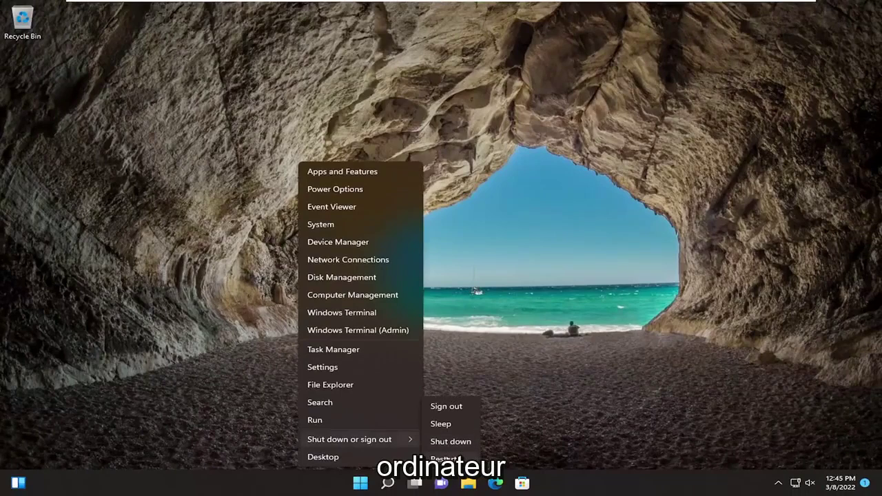